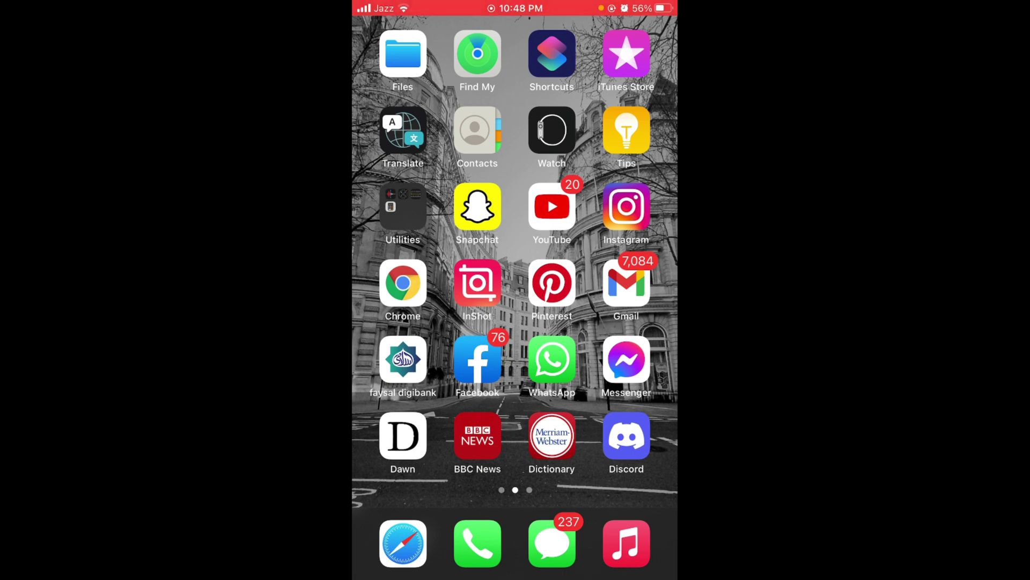
Step: Swipe to the third home screen page with Drive, TikTok, Outlook and Zoom
{"action": "left_click_drag", "start_coordinate": [611, 242], "coordinate": [402, 242]}
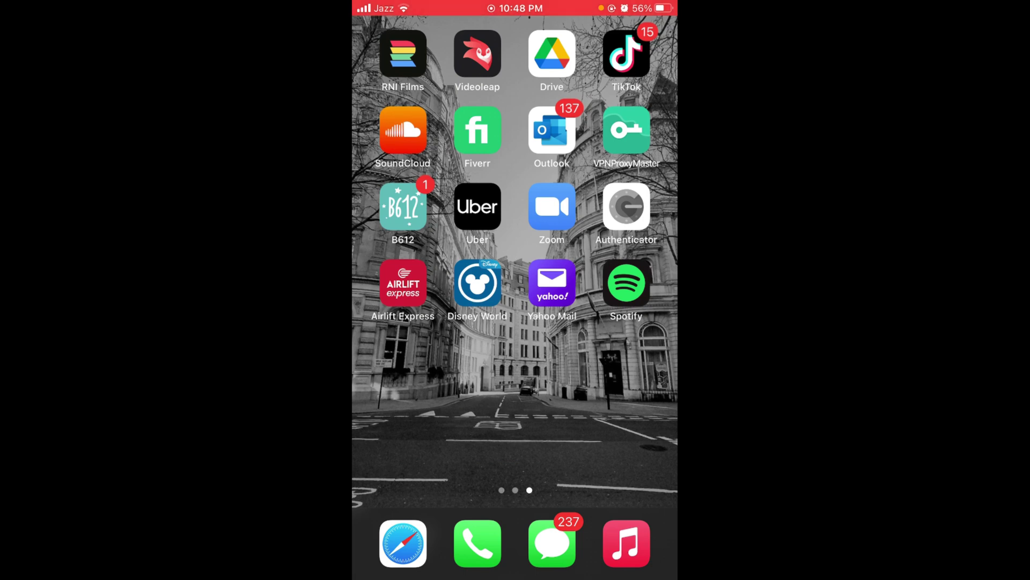
Step: Launch Yahoo Mail and show the Accounts menu with Settings and Manage accounts
{"action": "left_click", "coordinate": [552, 284]}
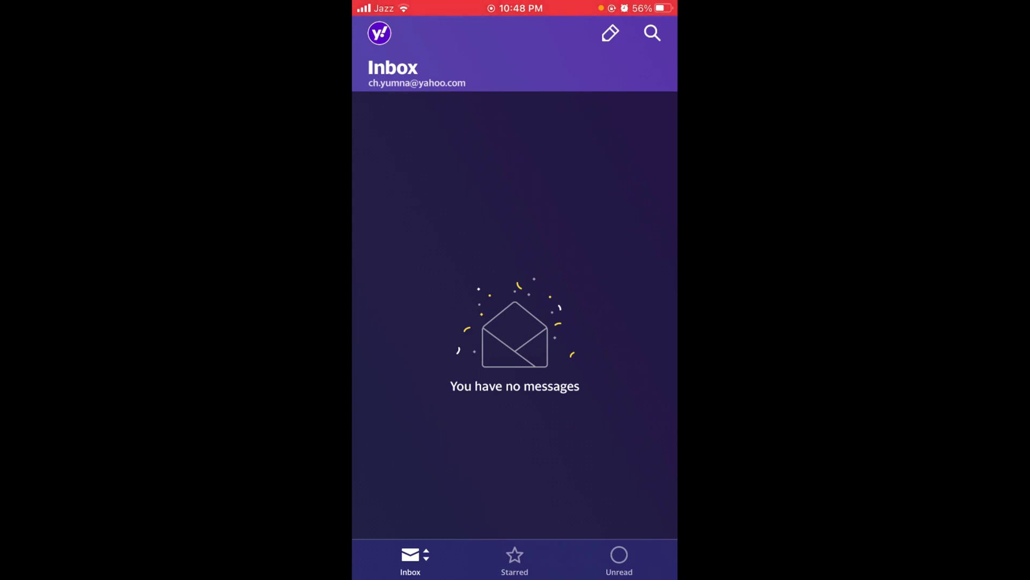
{"action": "left_click", "coordinate": [379, 33]}
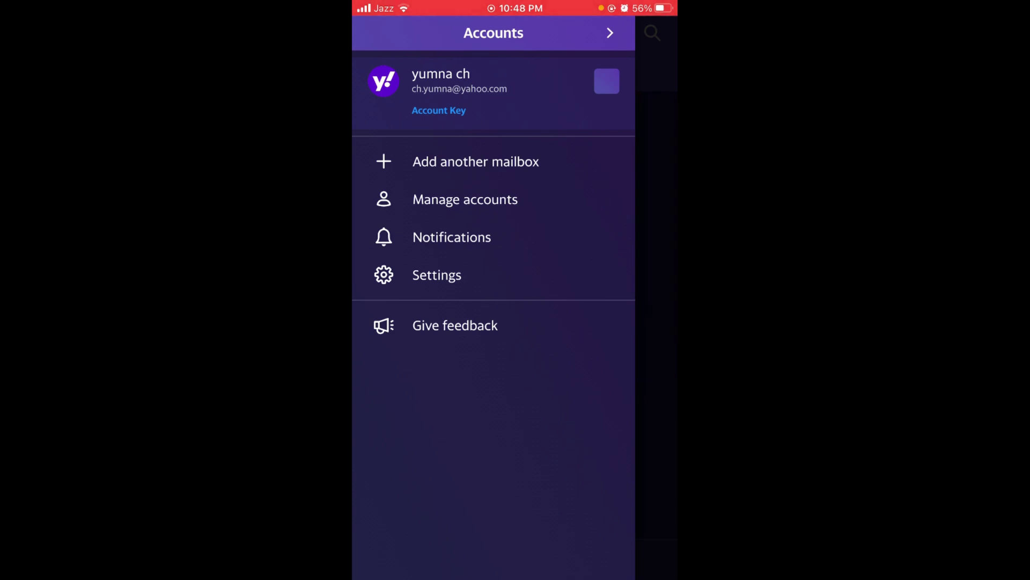
Step: Go through Manage accounts to the signed-in account's Account info page
{"action": "left_click", "coordinate": [465, 199]}
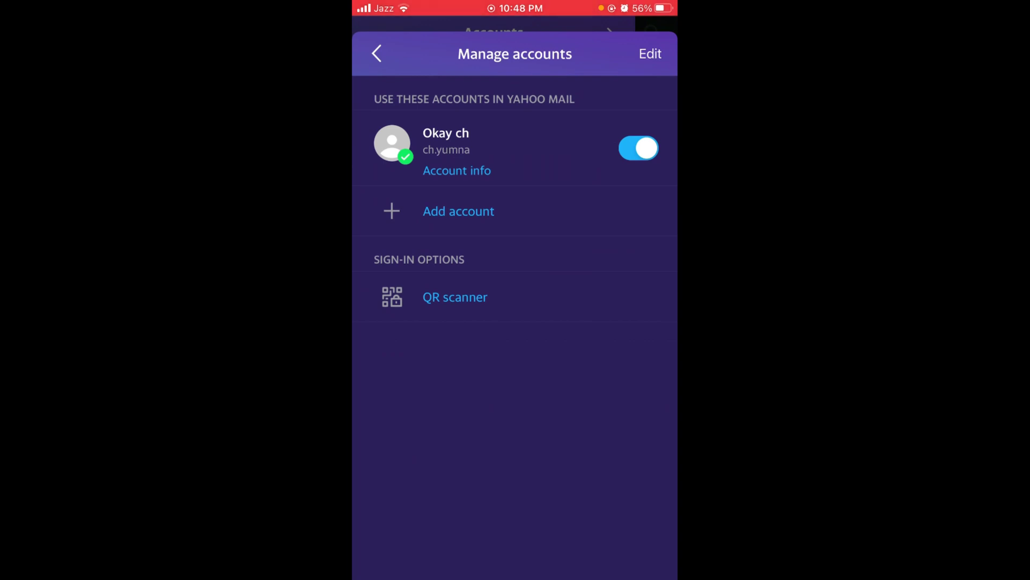
{"action": "left_click", "coordinate": [456, 170]}
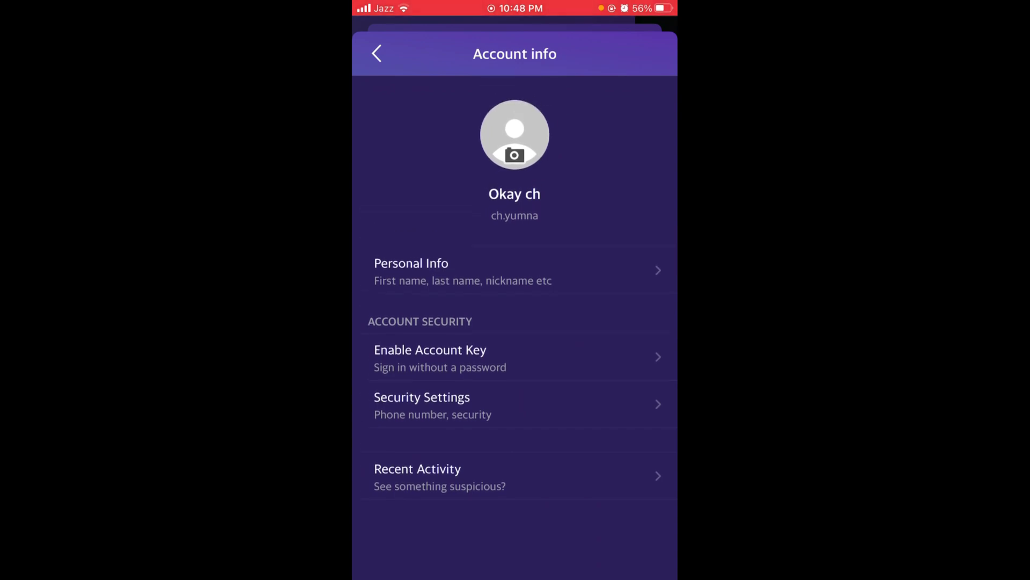
Step: Show Recent Activity listing this iPhone and two unknown device sessions
{"action": "left_click", "coordinate": [515, 405]}
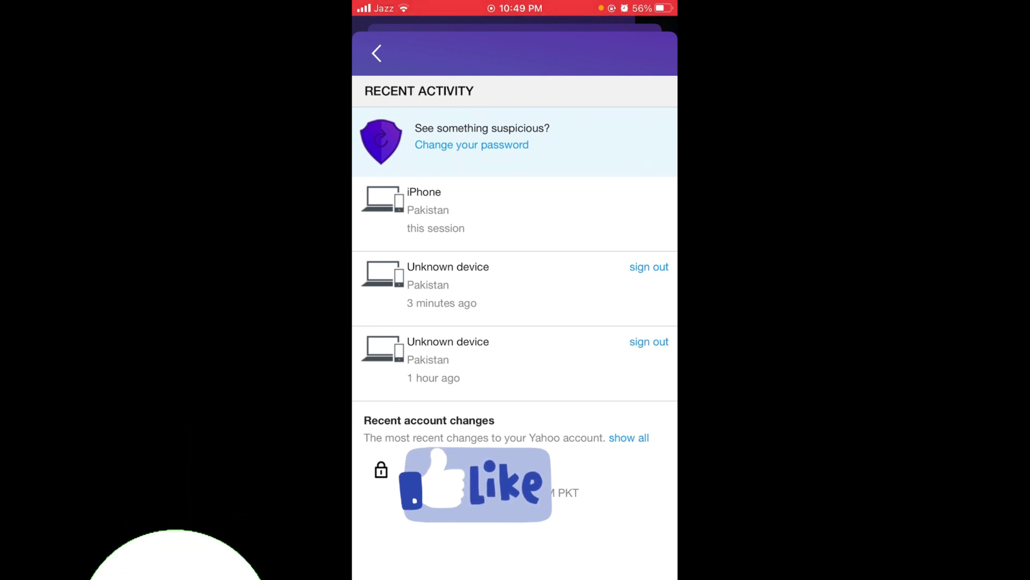
Step: Sign out the unknown device from 3 minutes ago and return to the Home Screen
{"action": "left_click", "coordinate": [650, 266]}
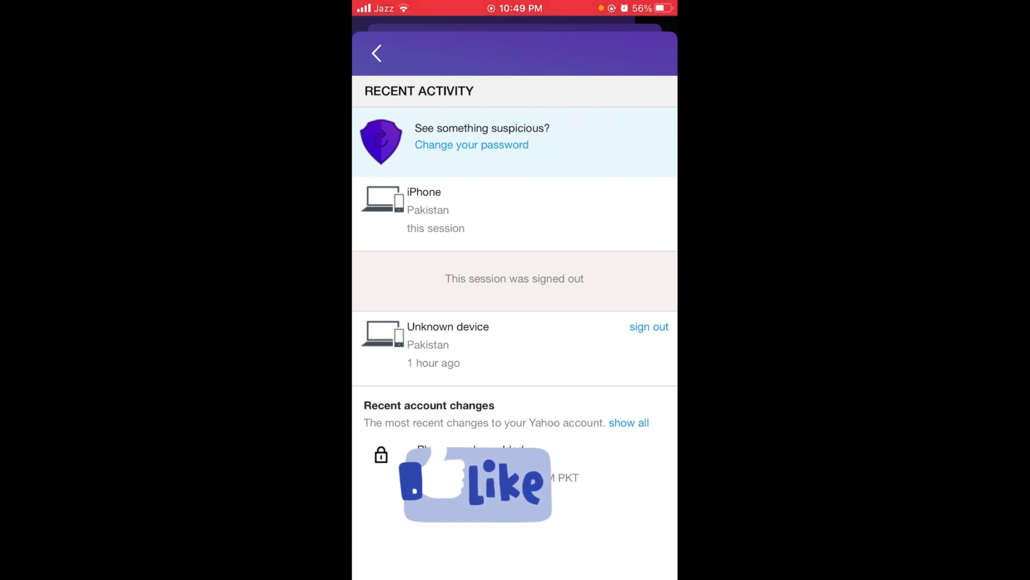
{"action": "key", "text": "super"}
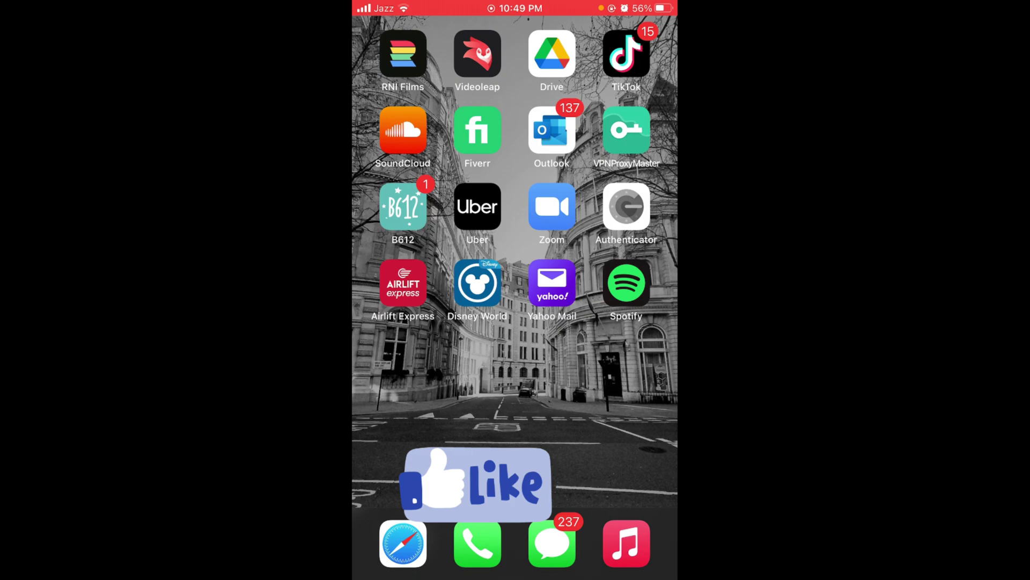